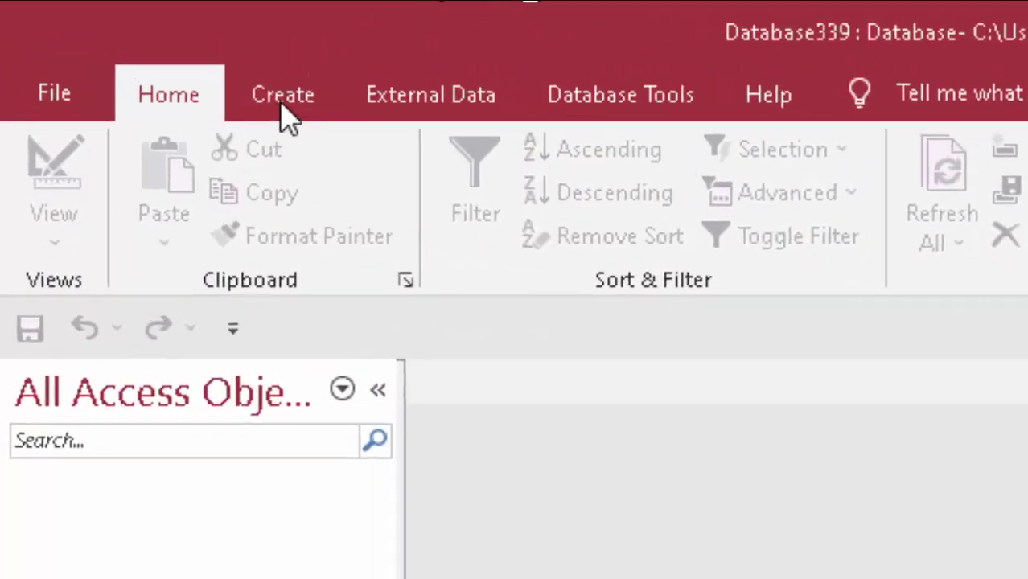
Step: Show the Create tab commands for the empty Database339 database
left_click(283, 97)
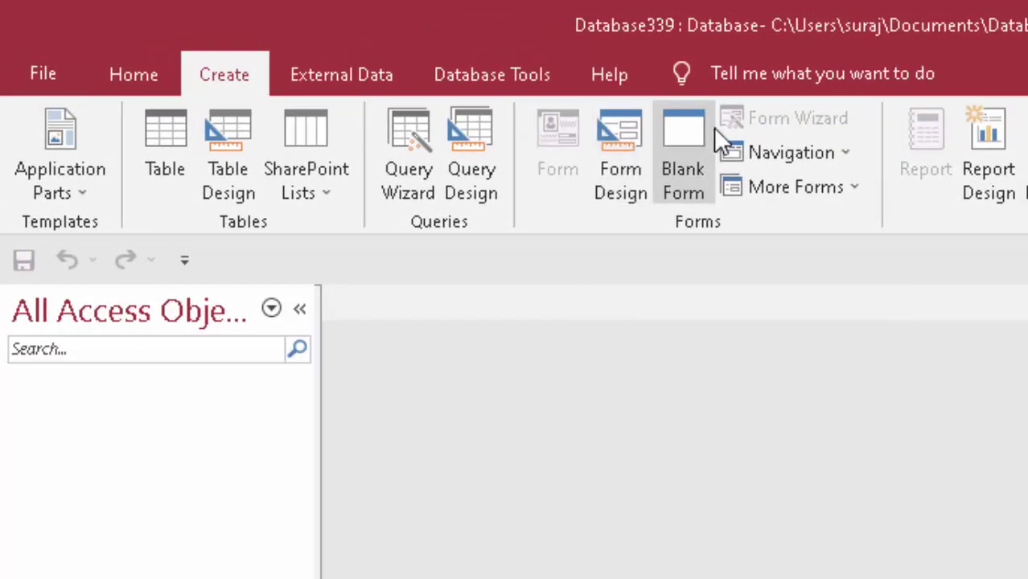
Step: Create a new blank form, Form1, and switch it to Design View
left_click(710, 129)
left_click(41, 196)
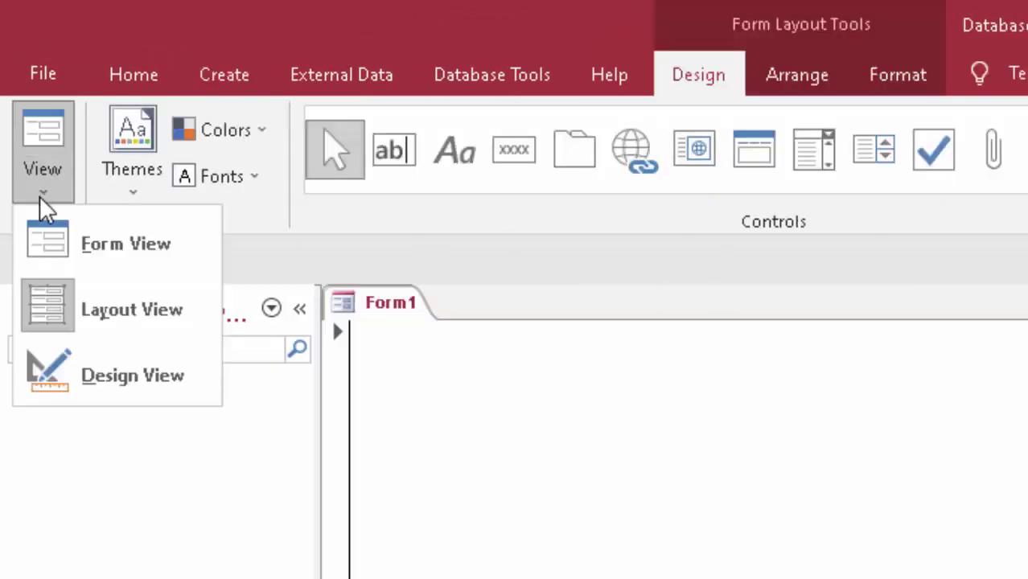
left_click(109, 362)
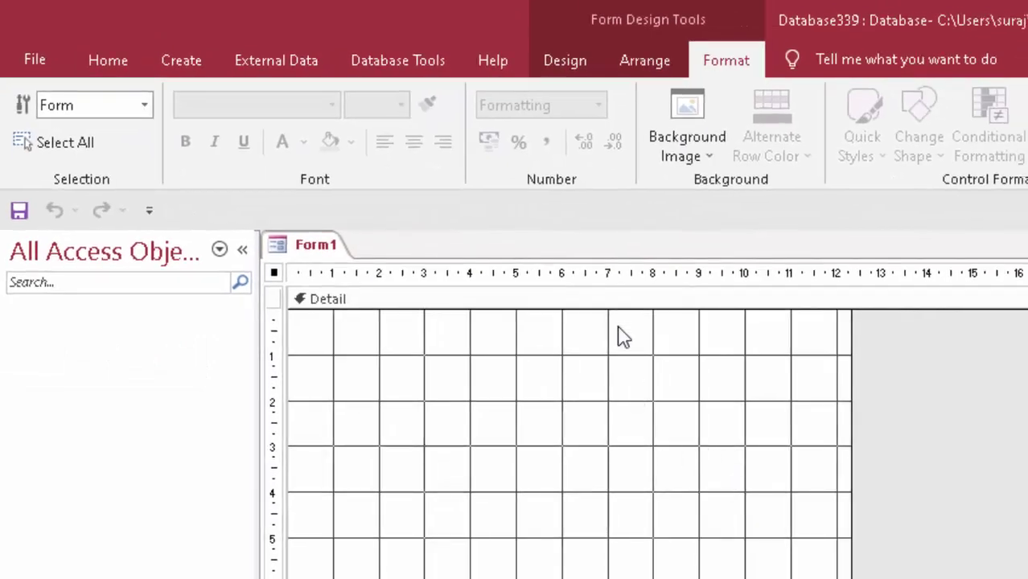
Step: Draw an unbound text box with its Text0 label near the top of the form
left_click(183, 64)
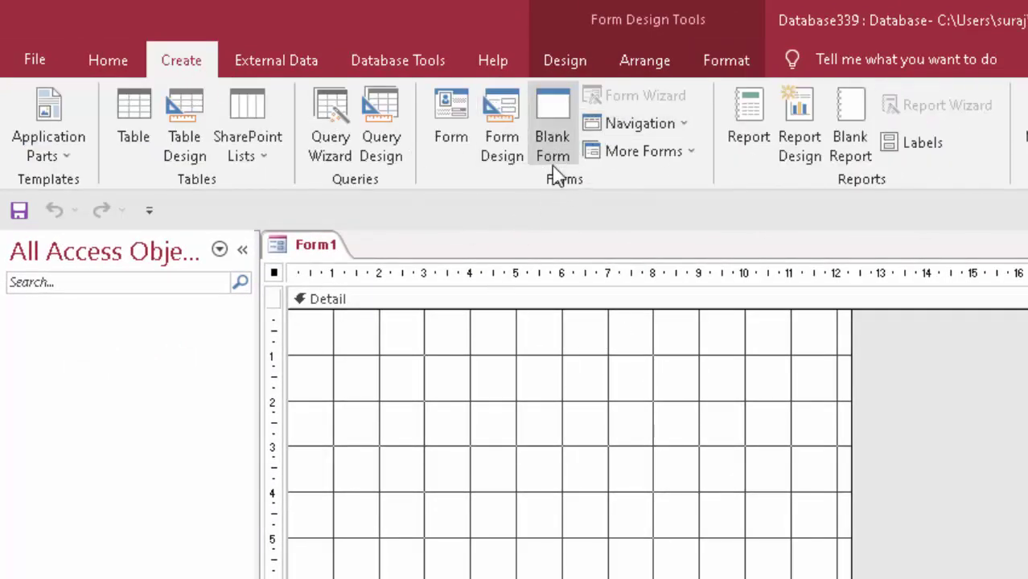
left_click(551, 58)
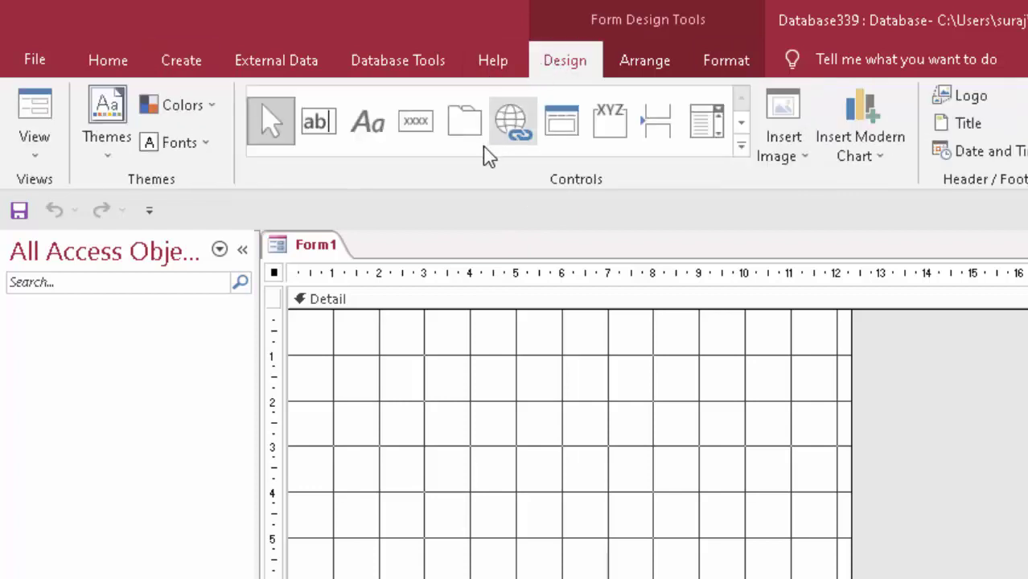
left_click(318, 122)
mouse_move(507, 350)
left_mouse_down()
mouse_move(681, 400)
mouse_move(705, 396)
left_mouse_up()
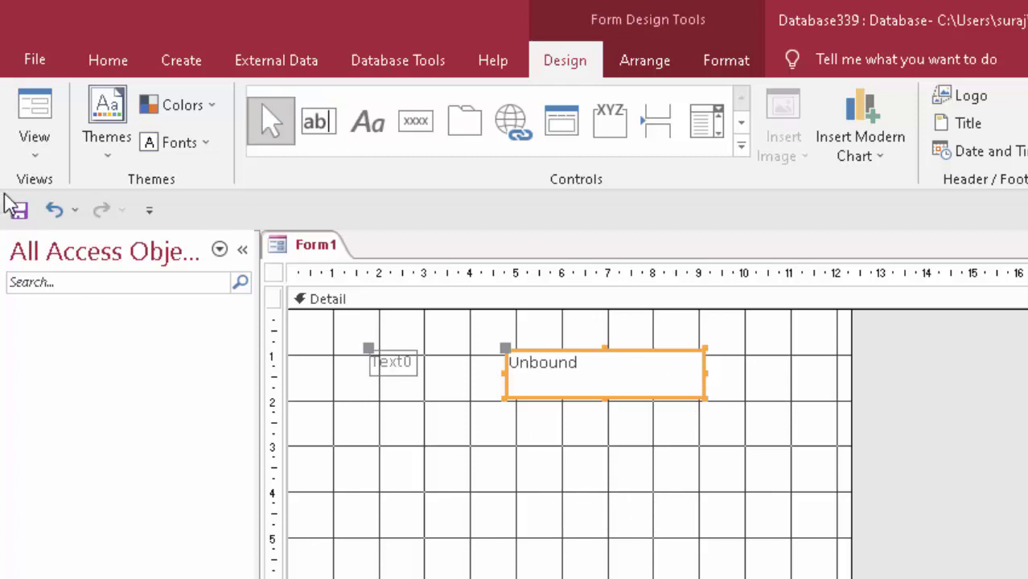
Step: Save the form under the default name Form1 and close its design view
left_click(16, 214)
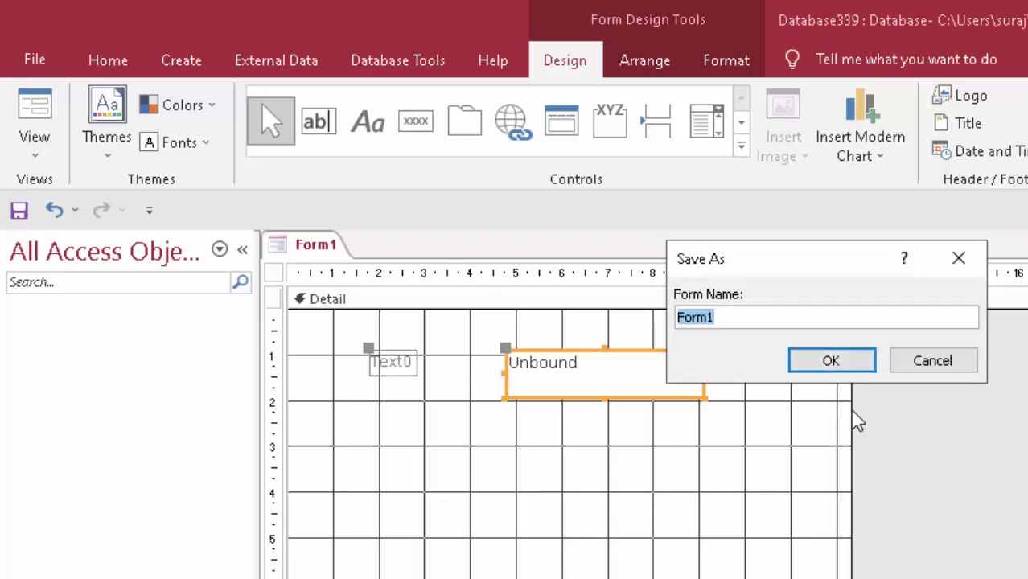
key("Return")
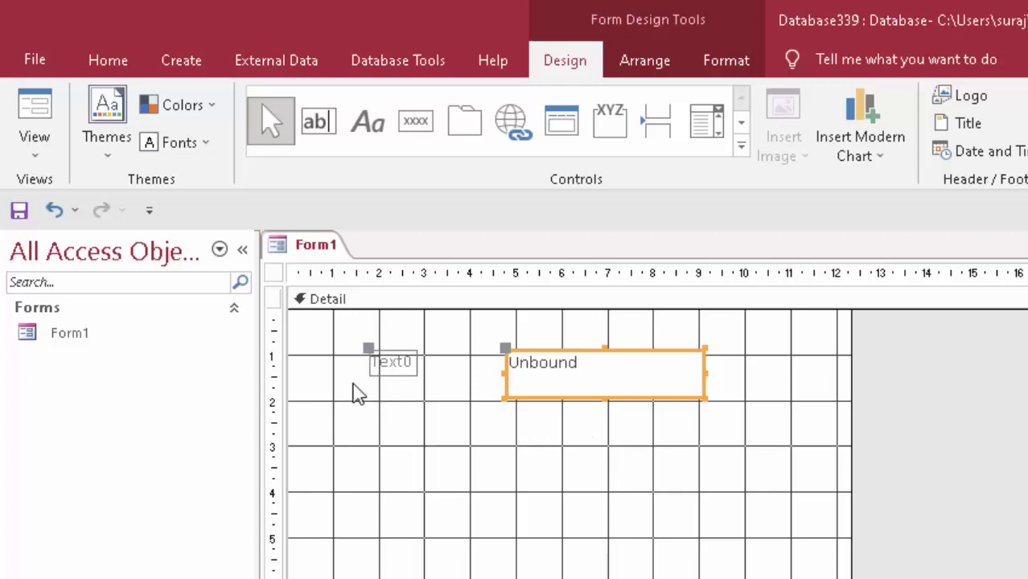
right_click(303, 244)
left_click(317, 280)
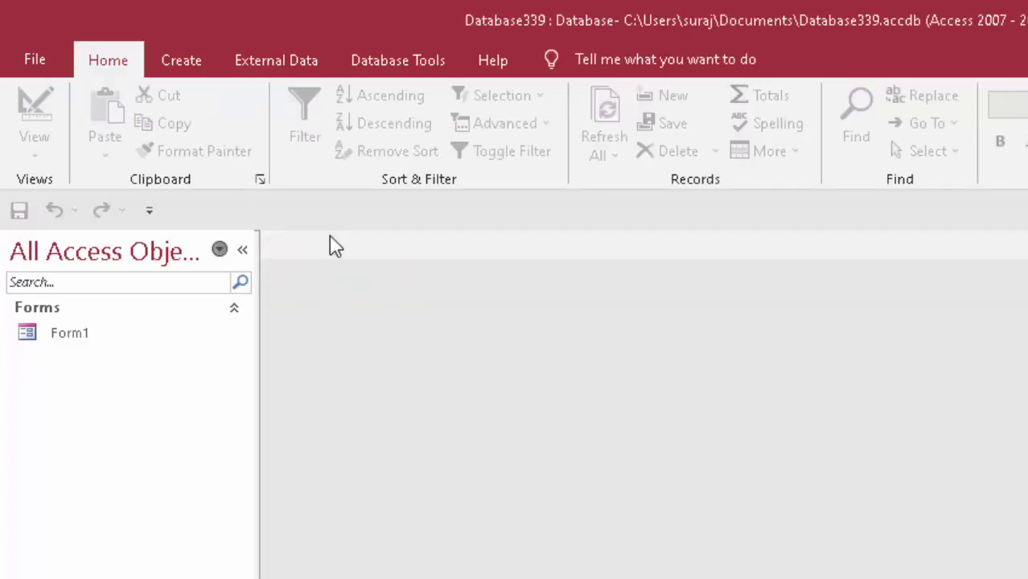
Step: In Module1, declare Function myfun() As Integer with the body myfun = -100
left_click(184, 63)
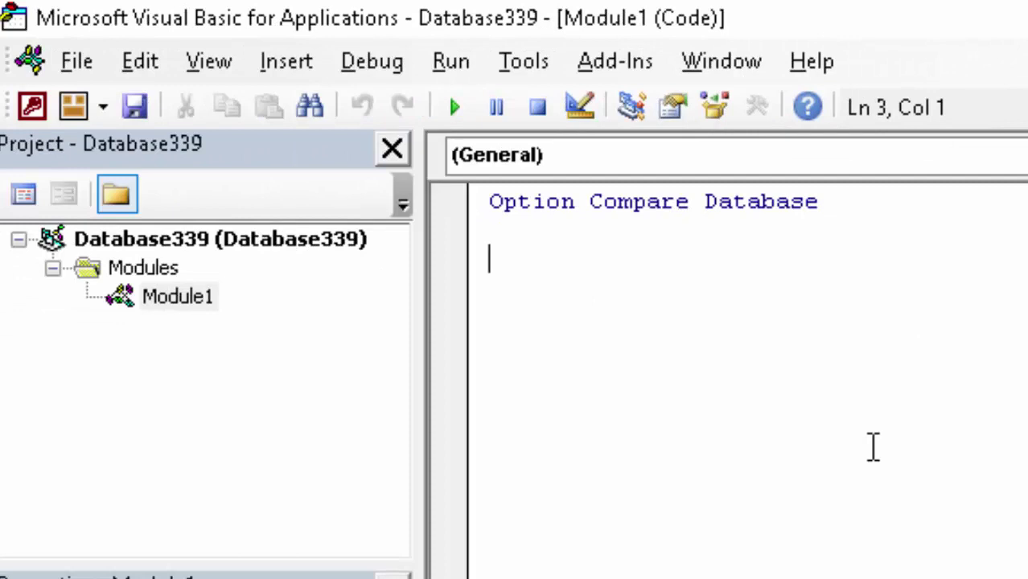
type("m")
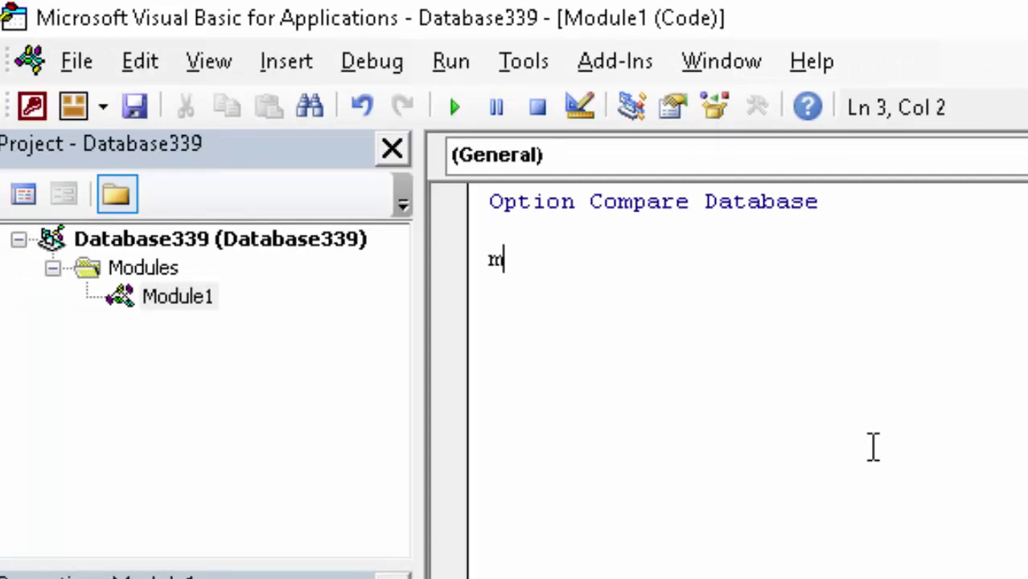
type("yfun")
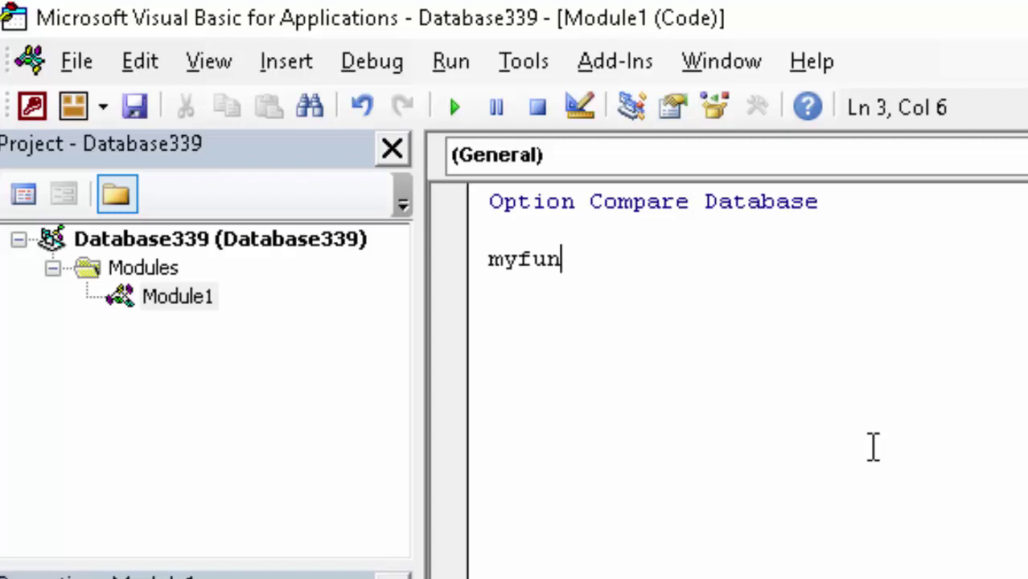
key("Left")
key("Left")
key("Left")
key("Left")
key("Left")
type("F")
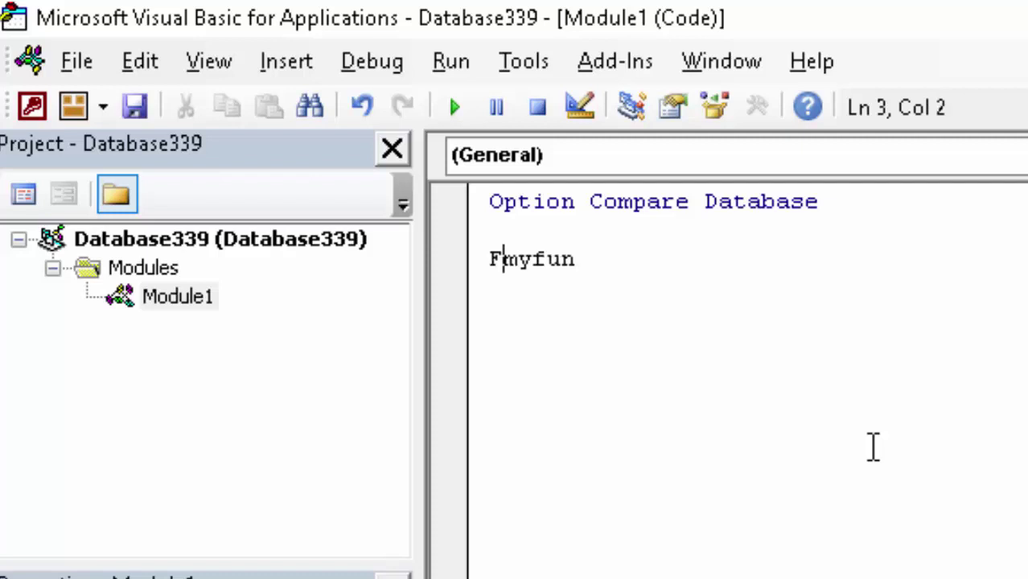
type("uncti")
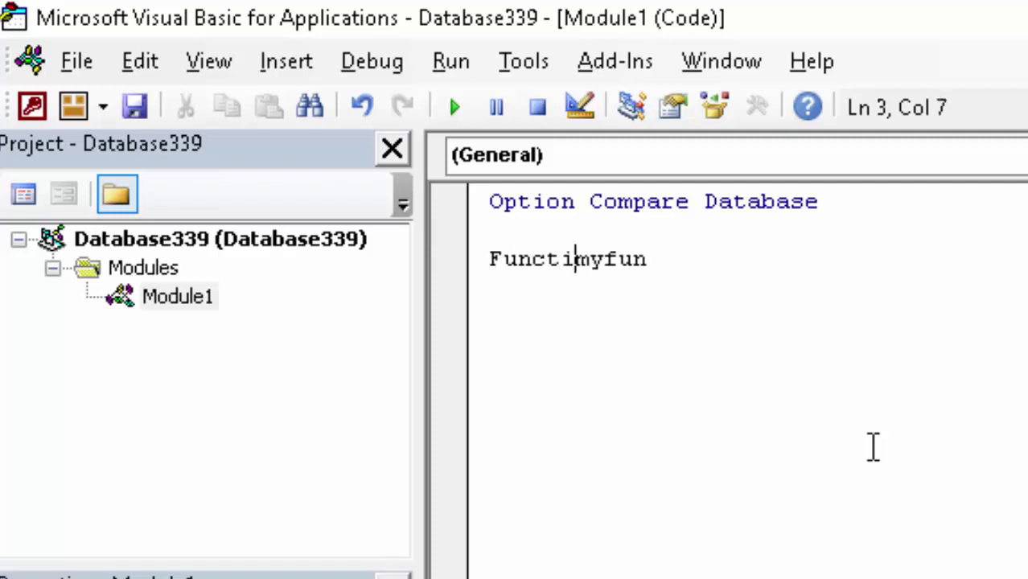
type("on")
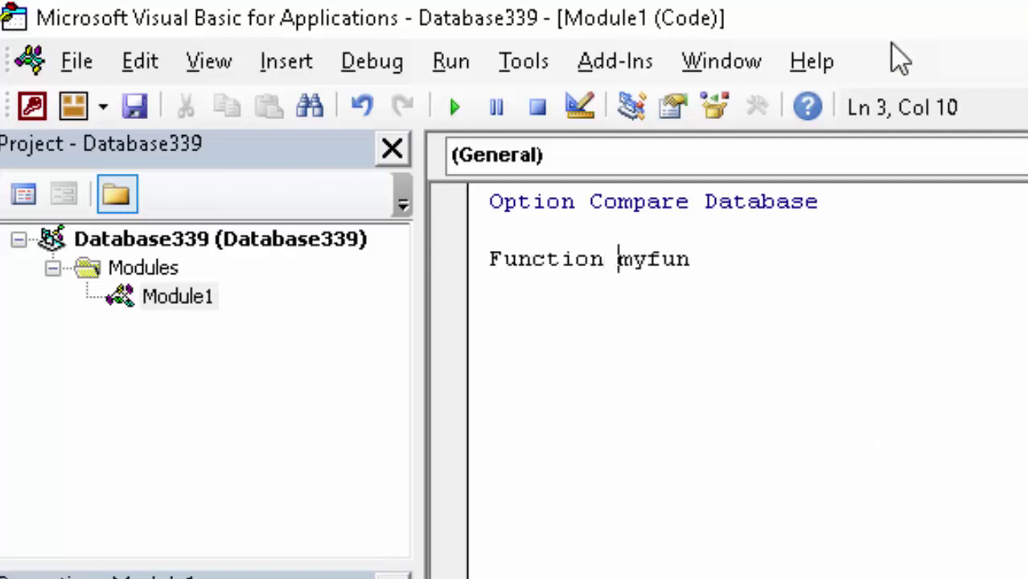
left_click(735, 265)
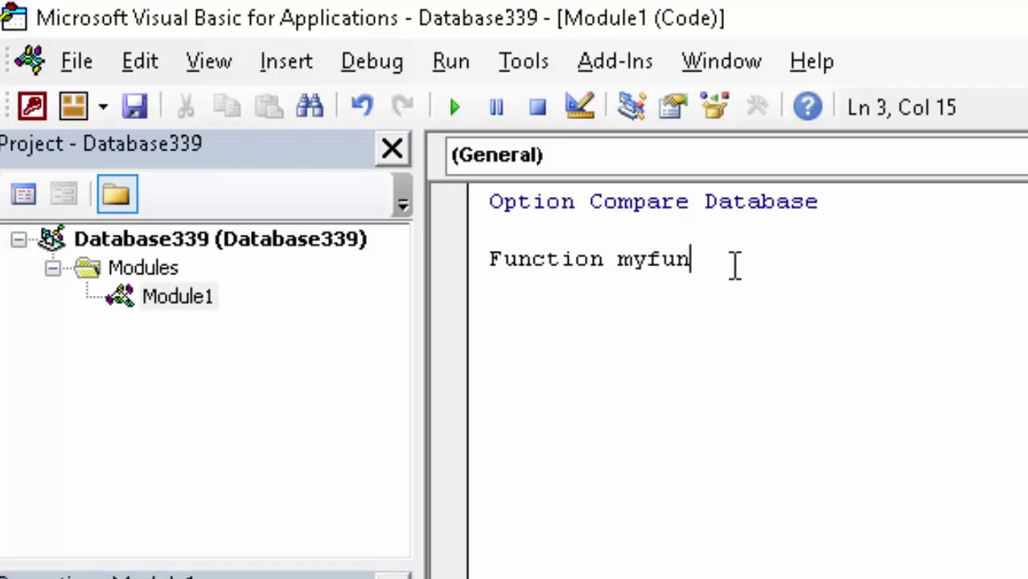
type("()")
type(" as")
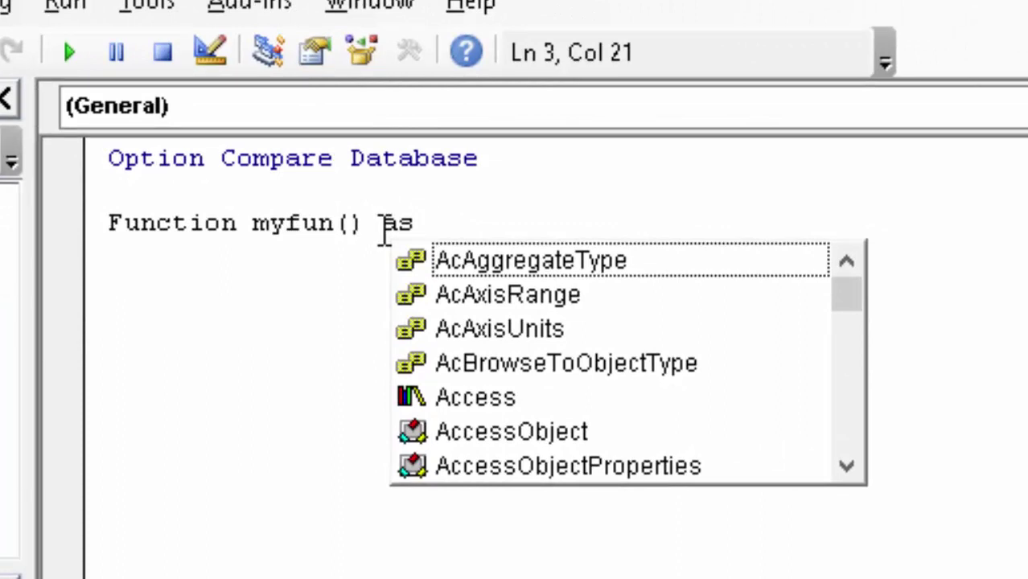
type(" in")
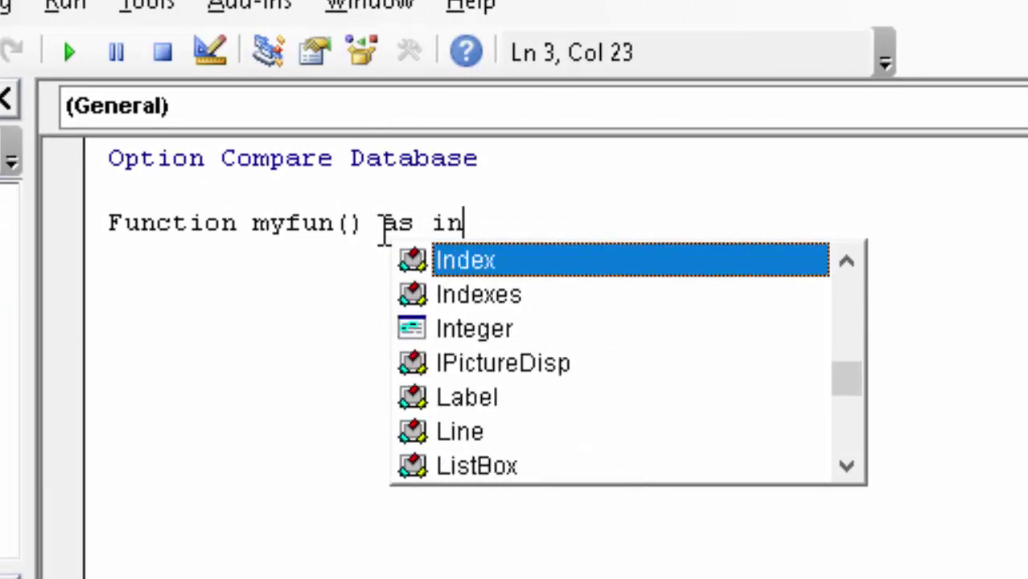
type("t")
key("Tab")
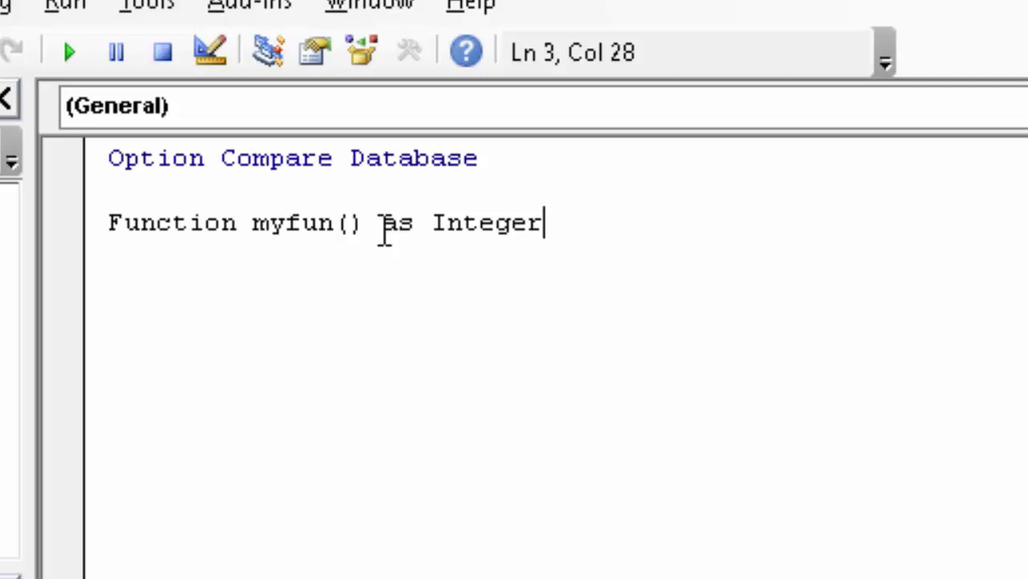
key("Return")
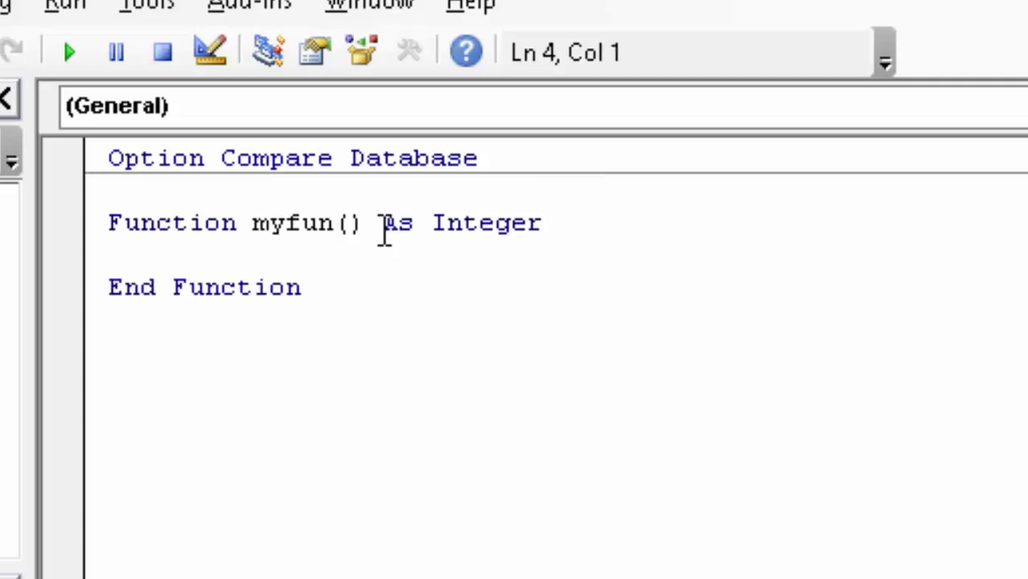
type("m")
type("yfun")
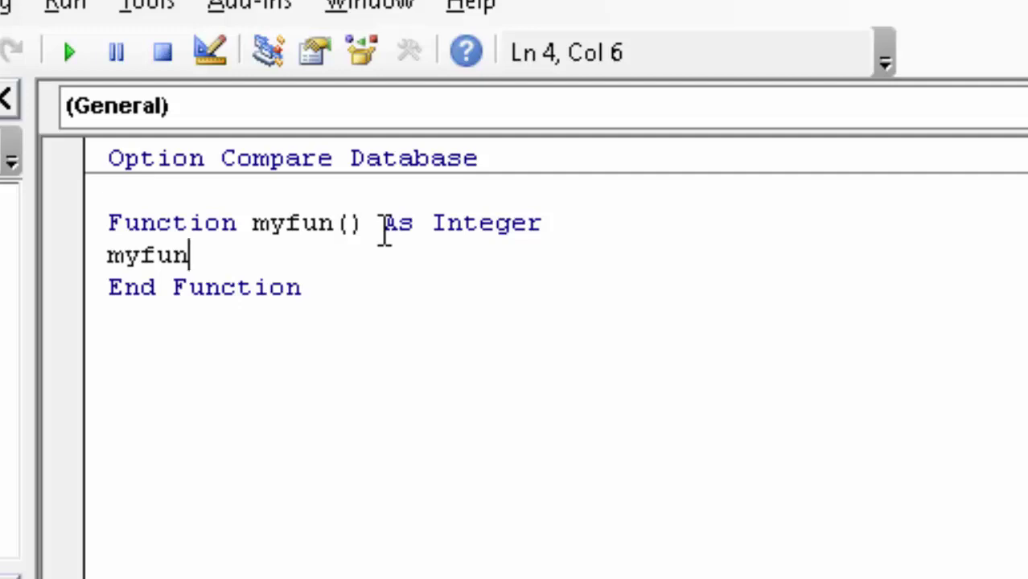
type(" =")
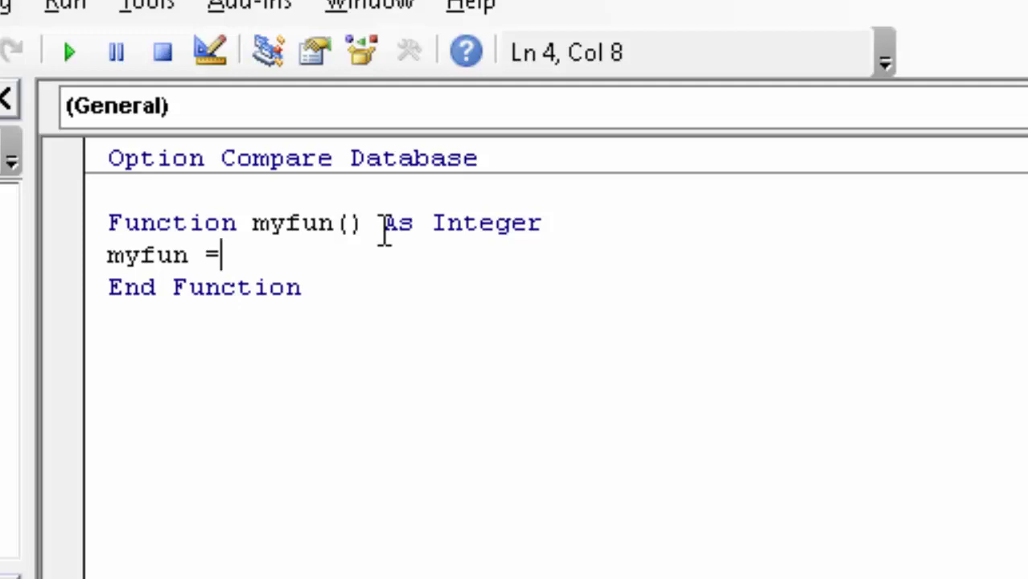
type("-100")
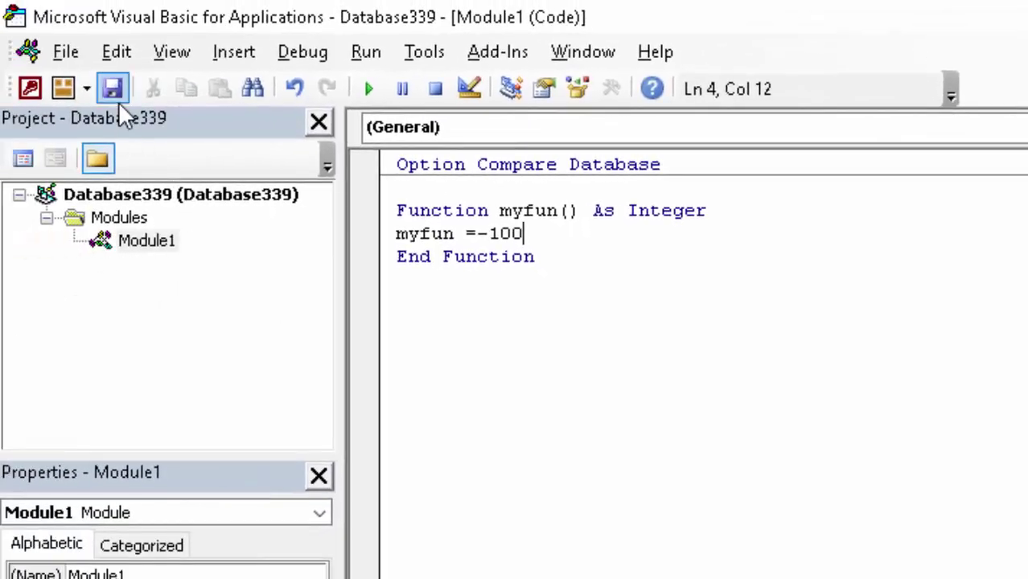
Step: Save the code as Module1, close the code window and return to Access
left_click(118, 101)
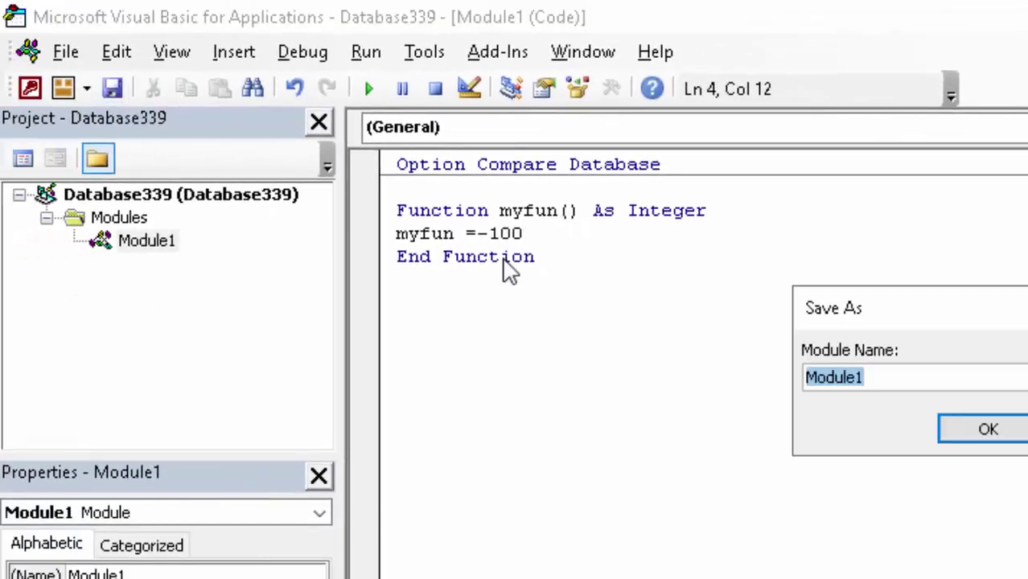
left_click(988, 441)
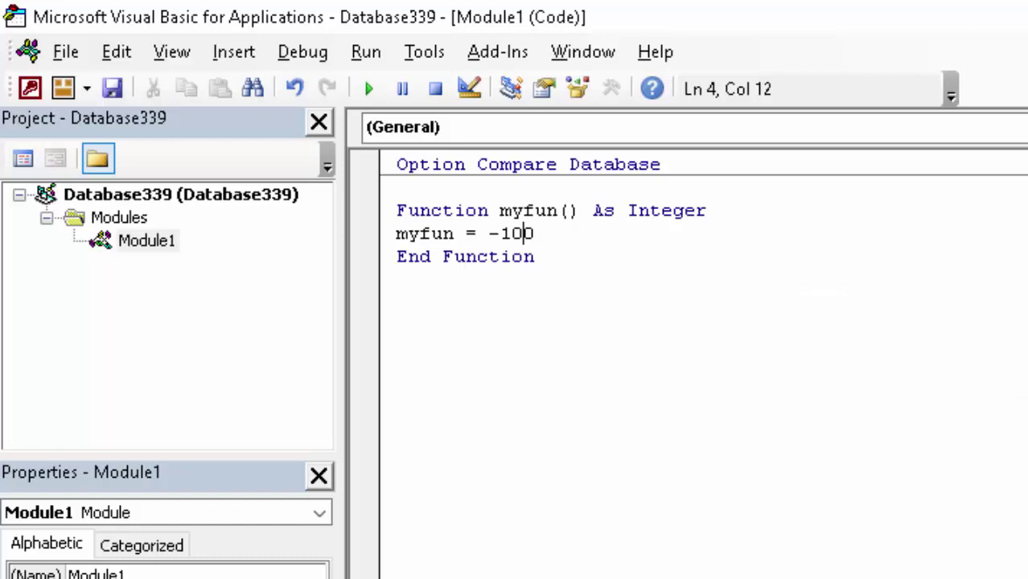
key("ctrl+F4")
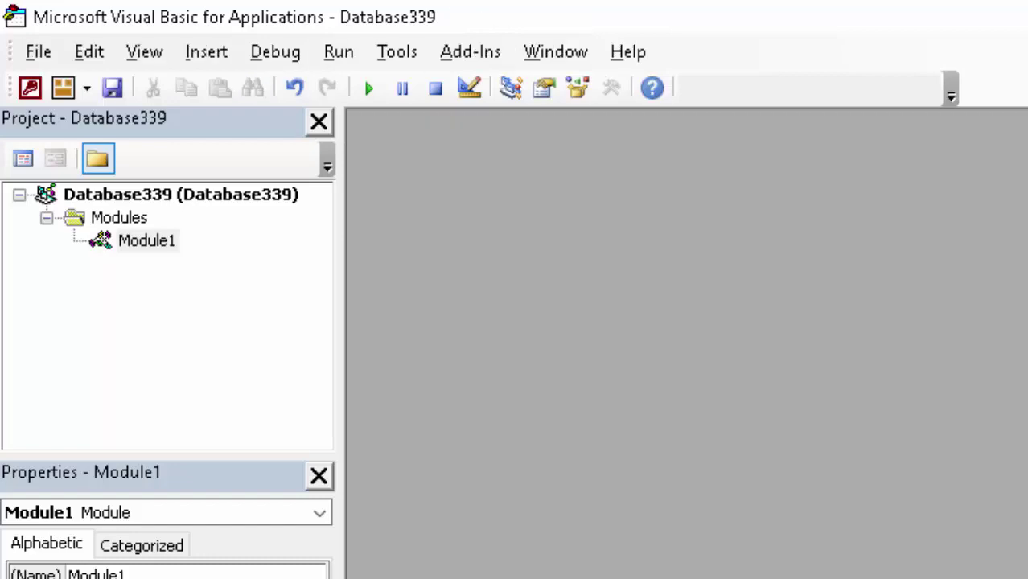
key("alt+F11")
Step: Reopen Form1 in Design View and select its Unbound text box
left_click(82, 398)
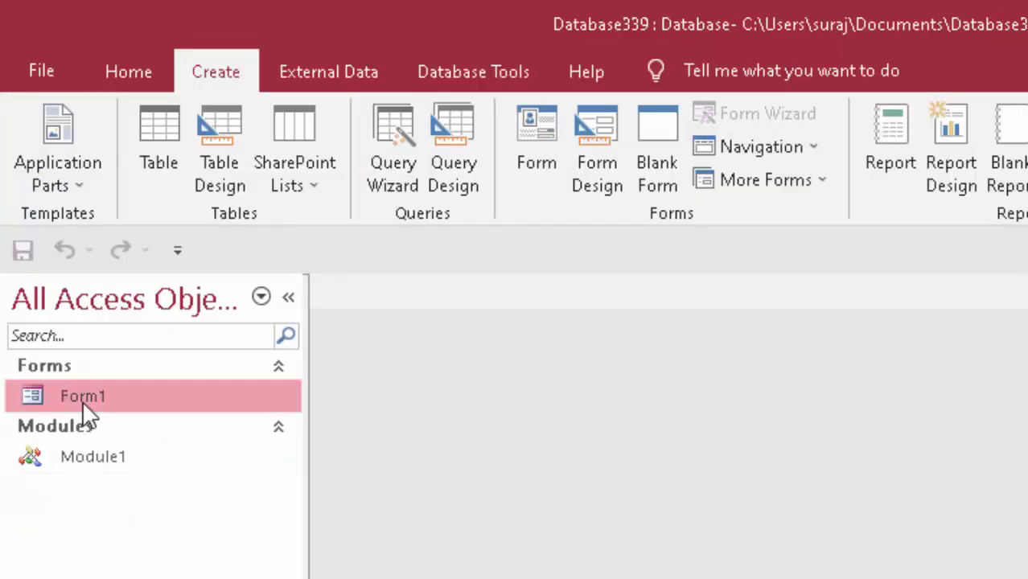
right_click(143, 401)
left_click(215, 496)
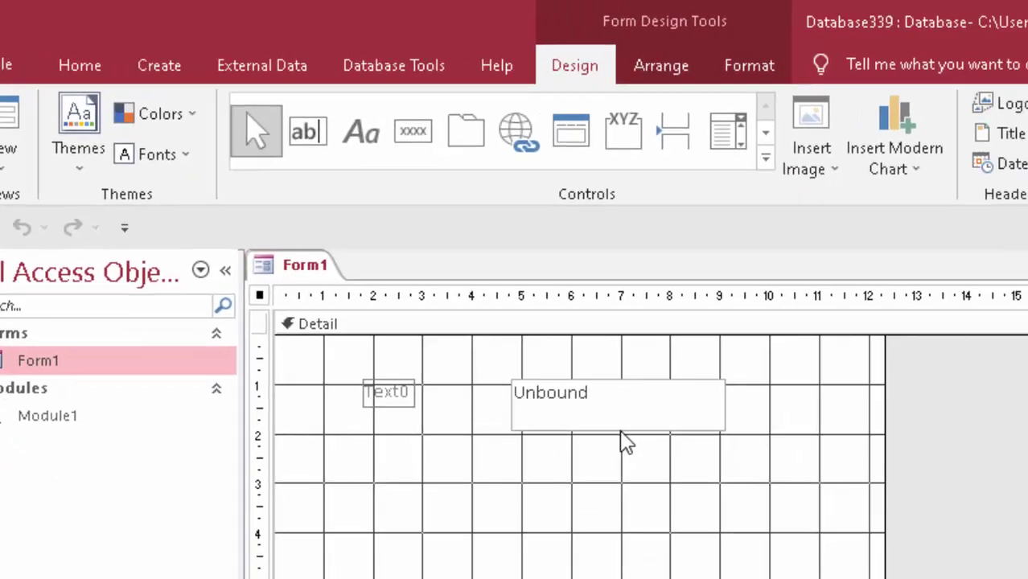
left_click(621, 432)
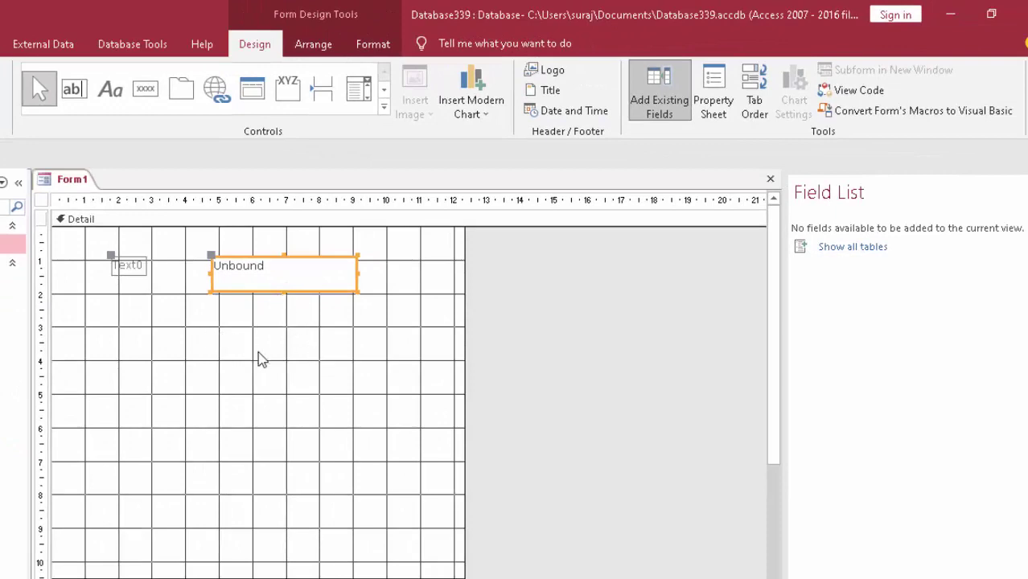
Step: Open the Property Sheet and select the Unbound text box to show its properties
left_click(720, 91)
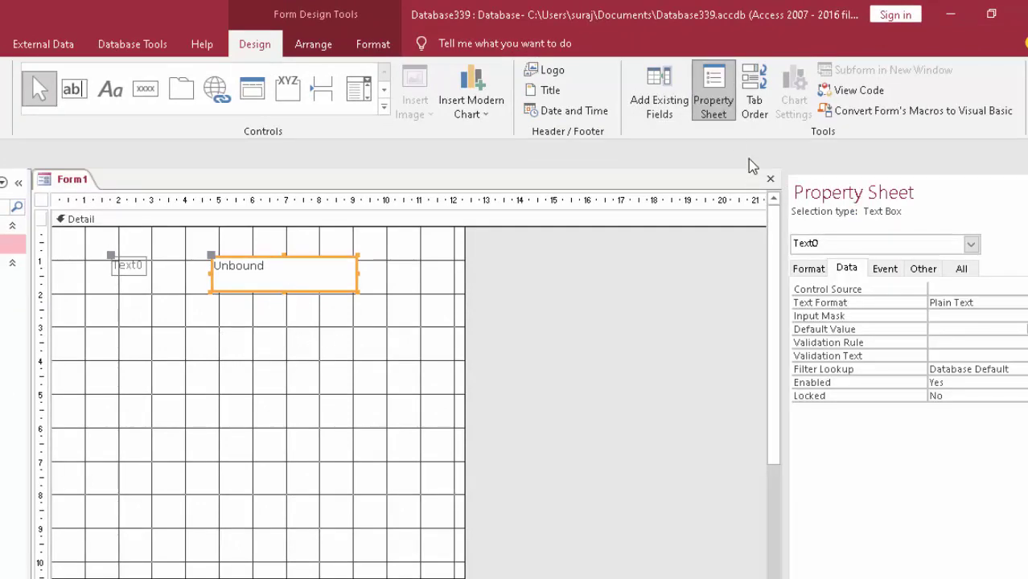
left_click(713, 80)
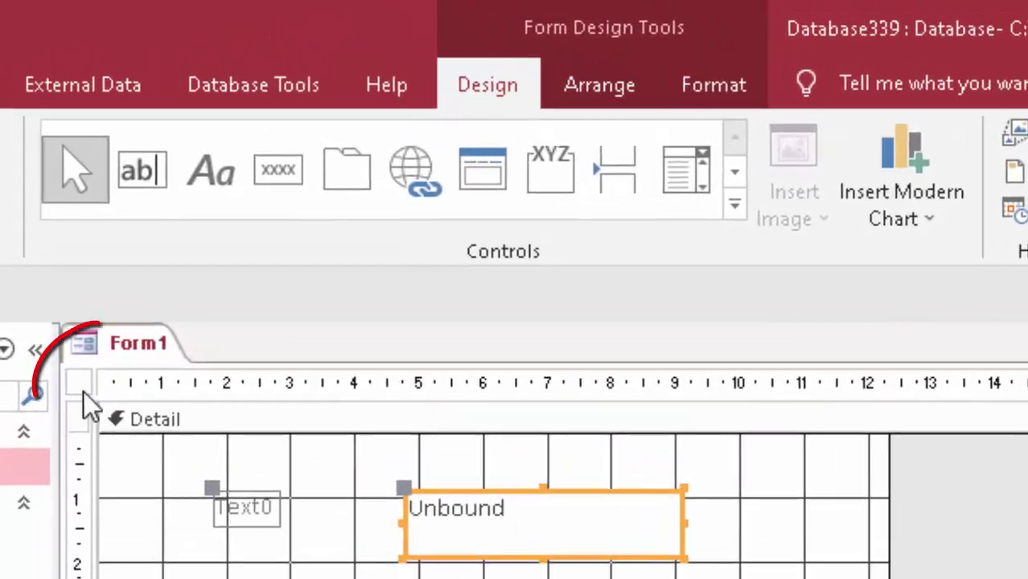
left_click(42, 201)
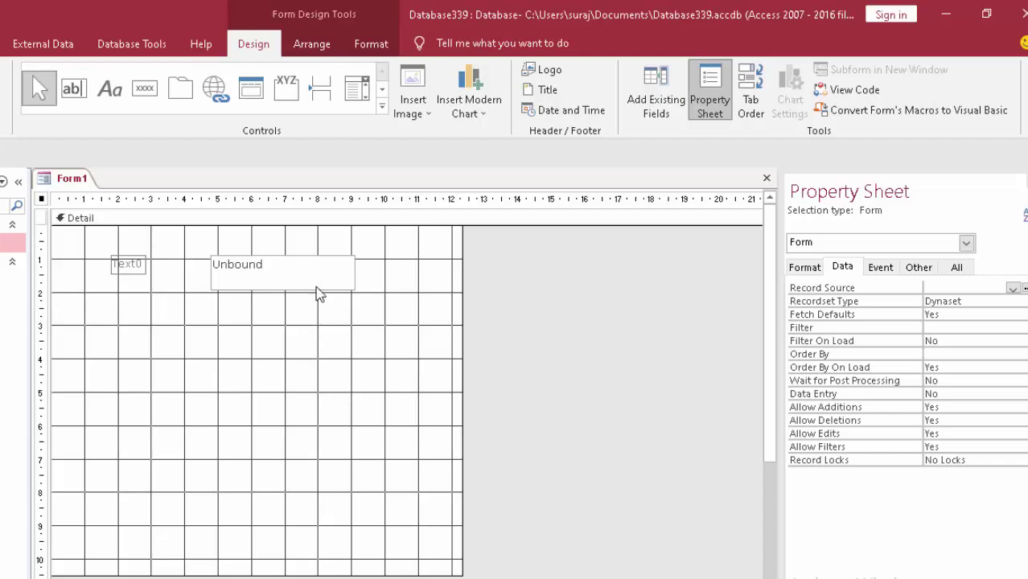
left_click(317, 287)
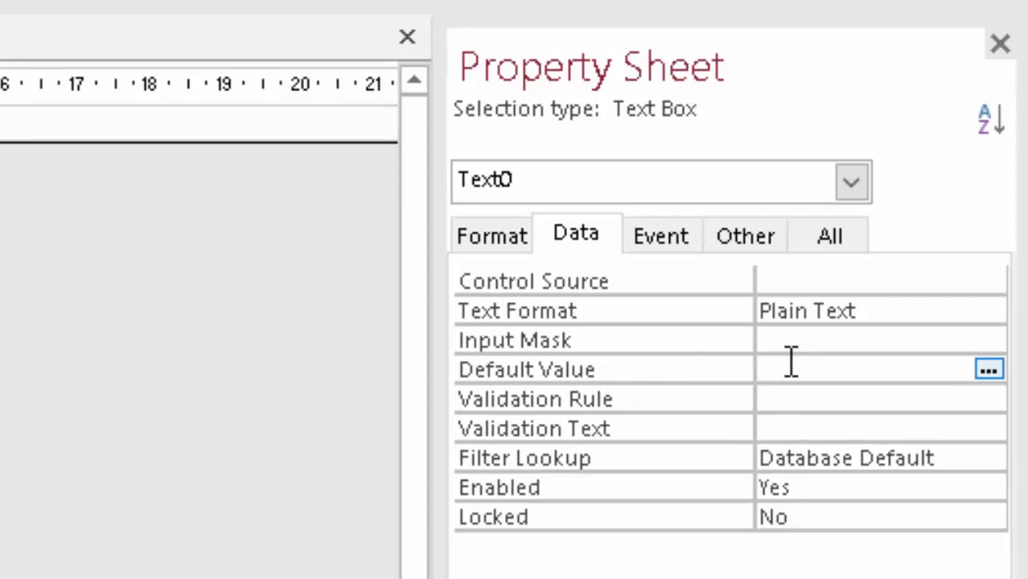
Step: Enter =myfun() in the Default Value property, autocompleting the myfun name
type("=")
type("m")
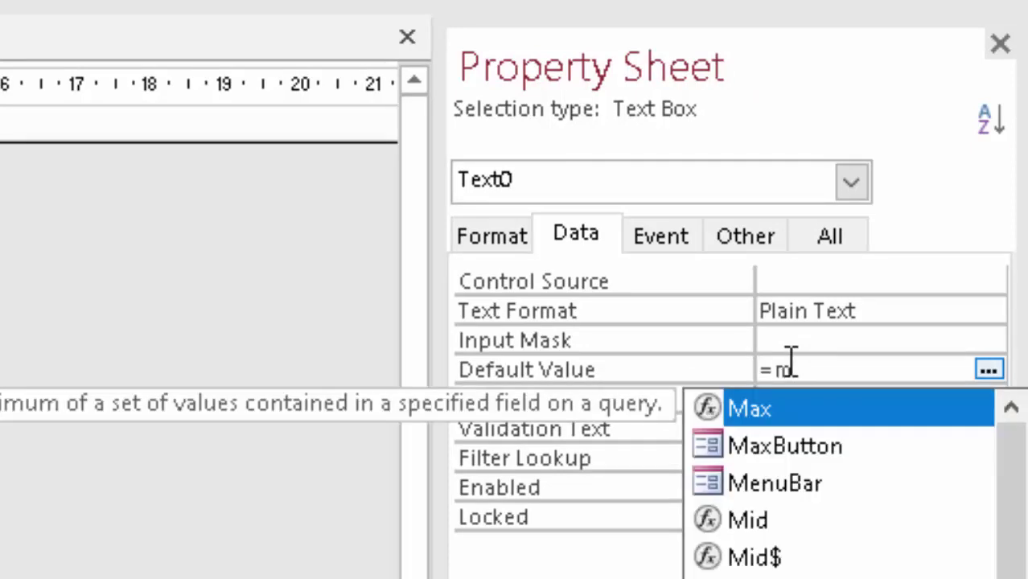
type("y")
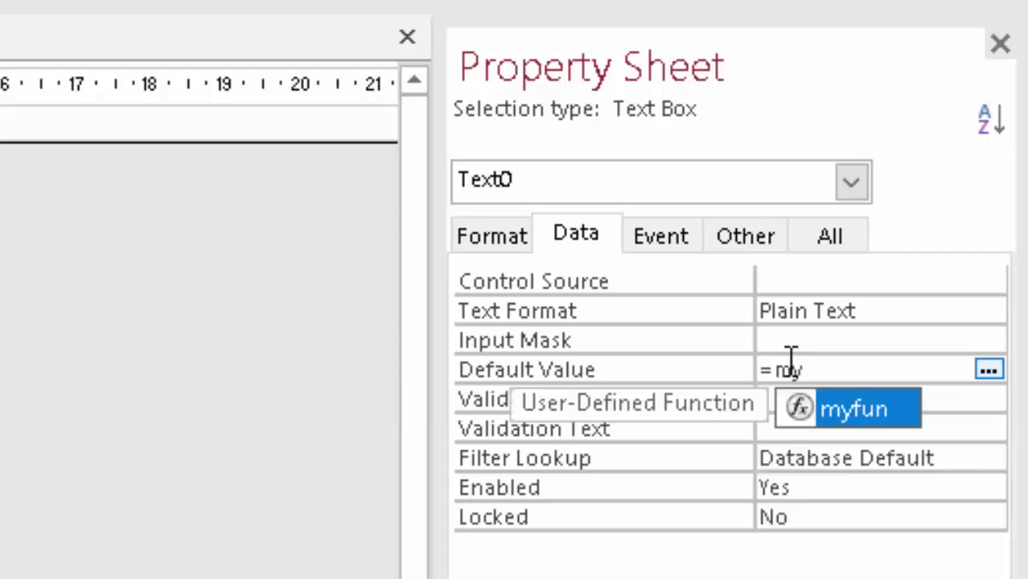
key("Tab")
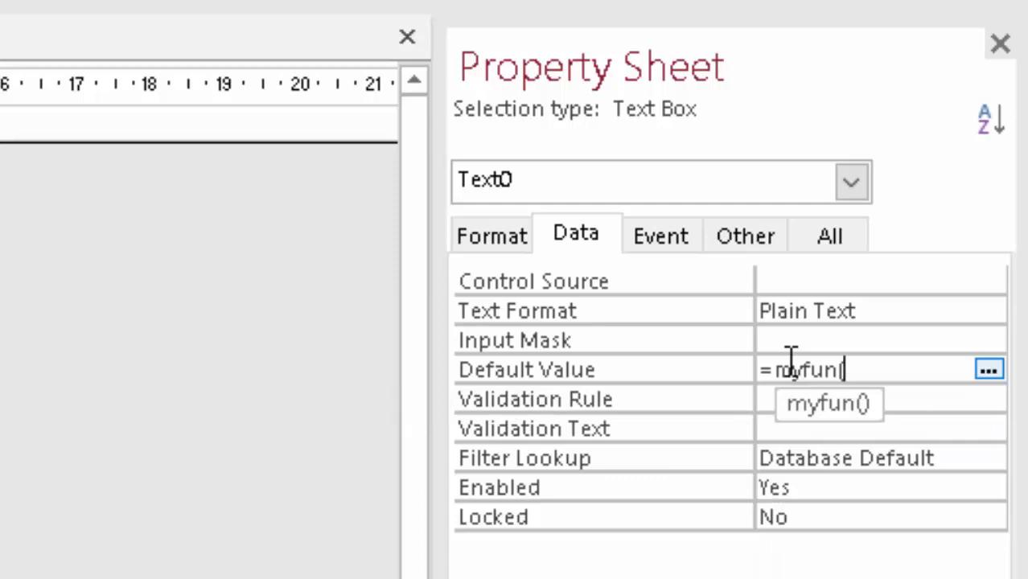
type(")")
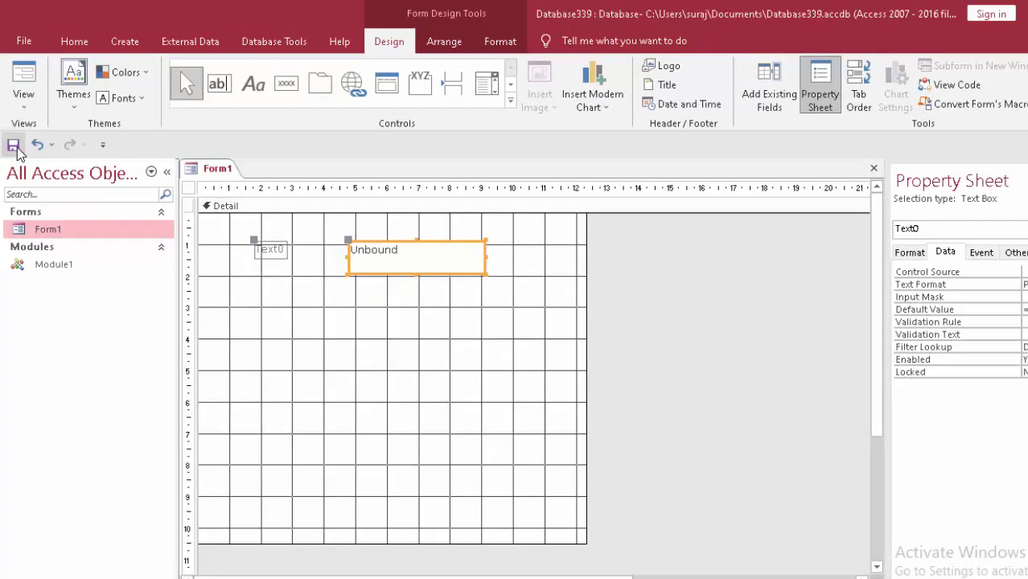
Step: Switch Form1 to Form View and confirm the text box displays -100
left_click(15, 90)
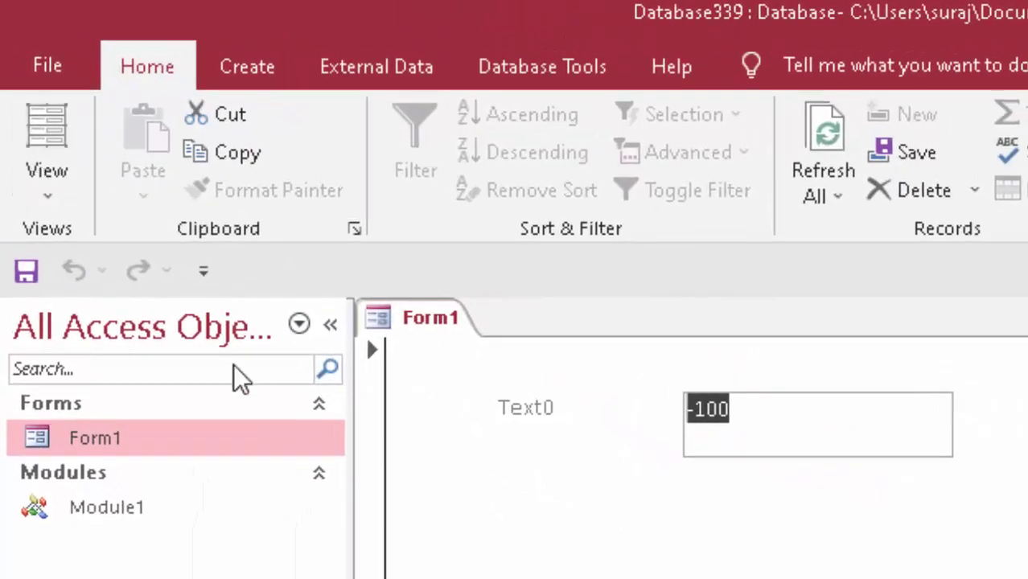
left_click(664, 375)
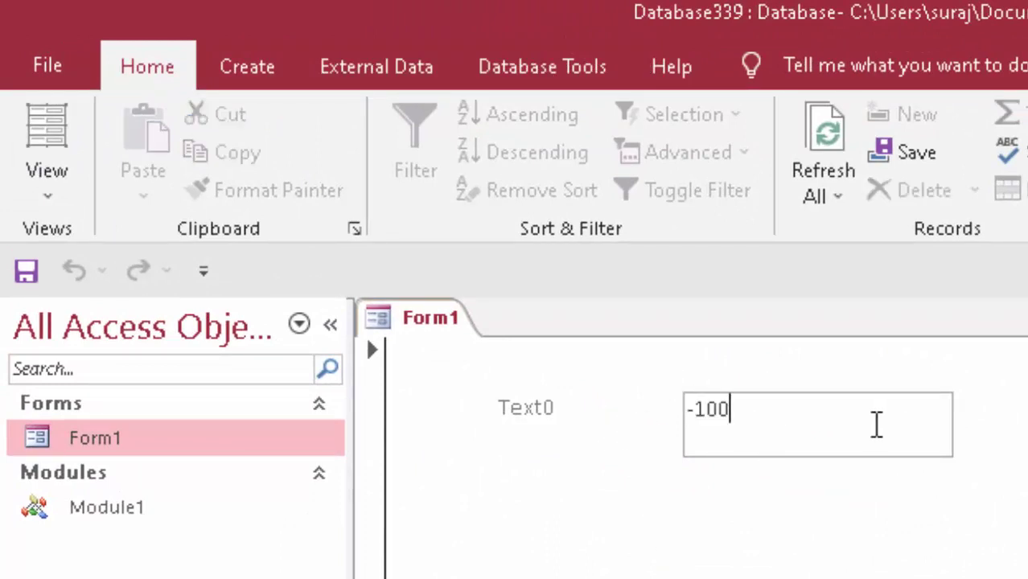